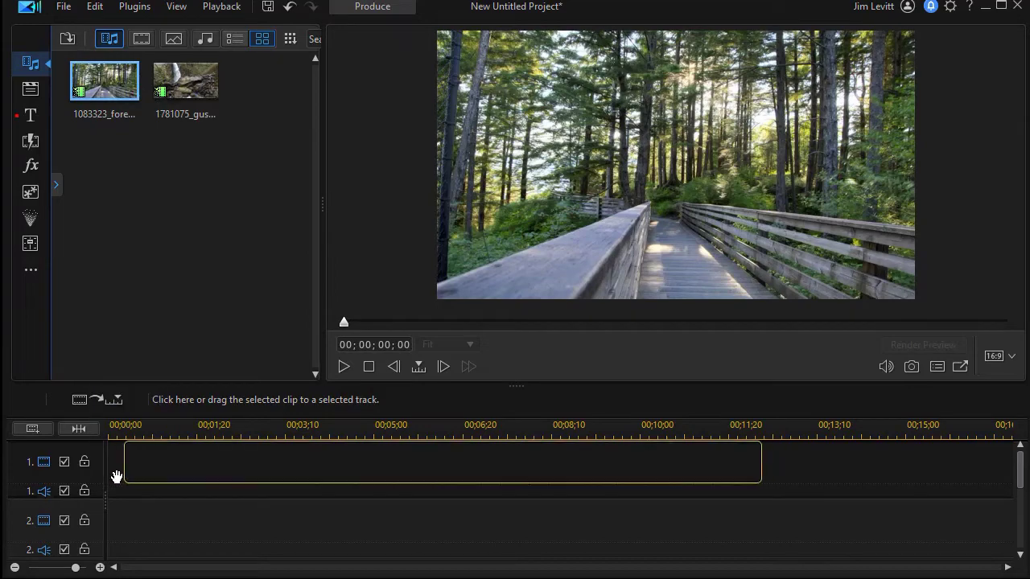
- Put the forest boardwalk clip on video track 1 and open it in Crop/Zoom/Pan
{"action": "left_click_drag", "start_coordinate": [110, 82], "coordinate": [96, 478]}
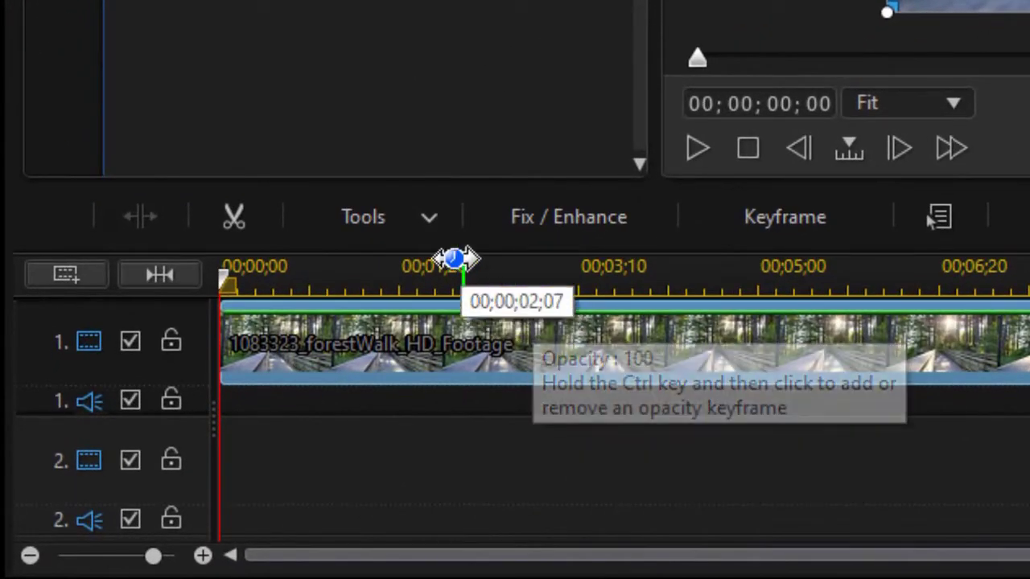
{"action": "left_click", "coordinate": [433, 214]}
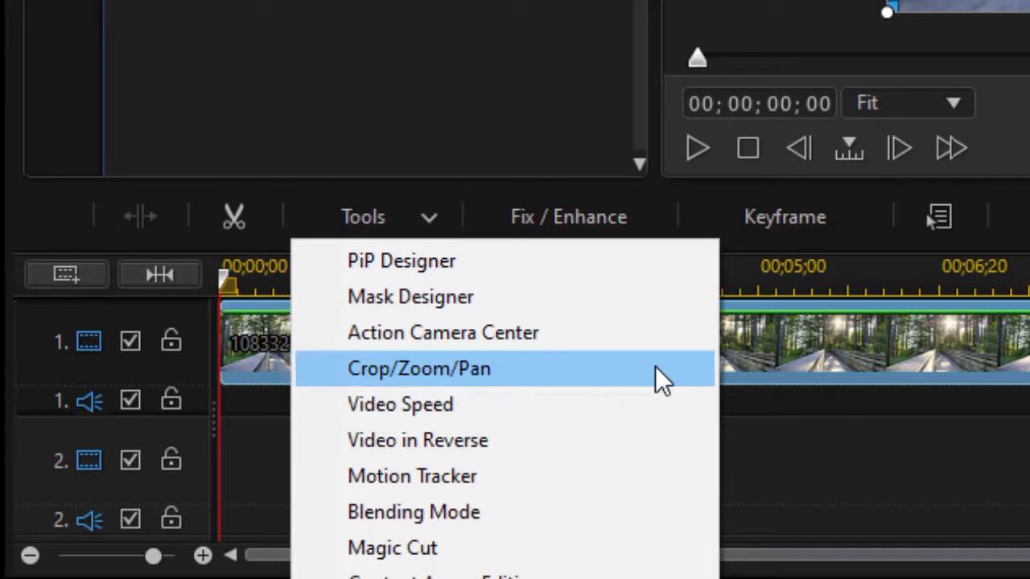
{"action": "left_click", "coordinate": [660, 377]}
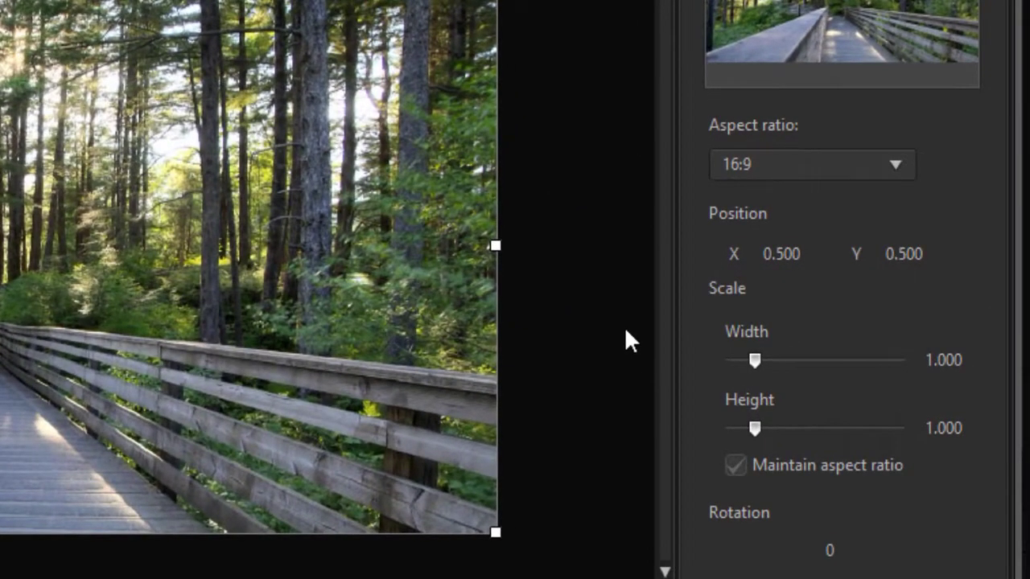
- Switch the forest crop to a Freeform aspect ratio and review the reference-line options
{"action": "left_click", "coordinate": [894, 166]}
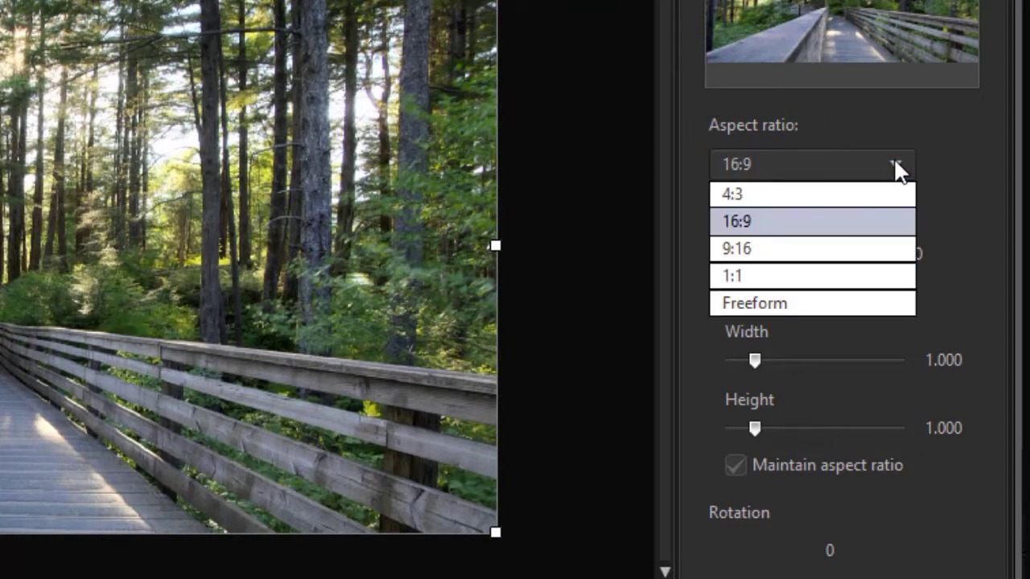
{"action": "left_click", "coordinate": [822, 302]}
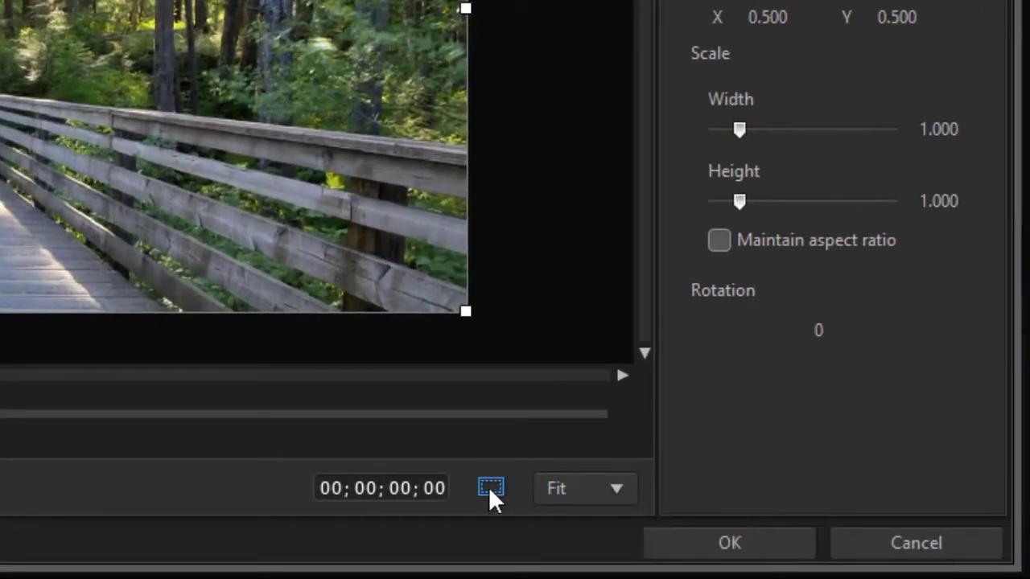
{"action": "left_click", "coordinate": [490, 489]}
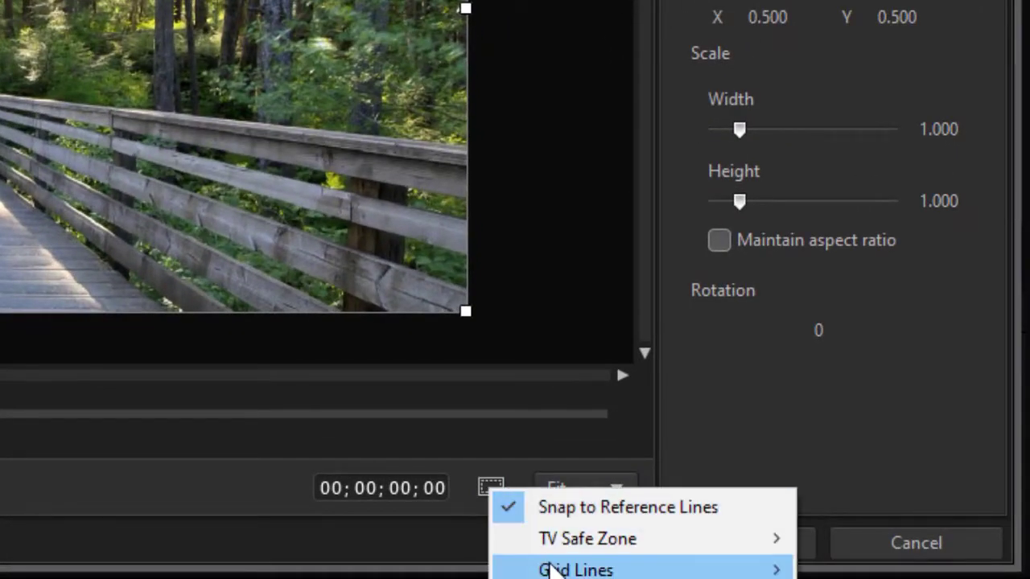
{"action": "mouse_move", "coordinate": [576, 569]}
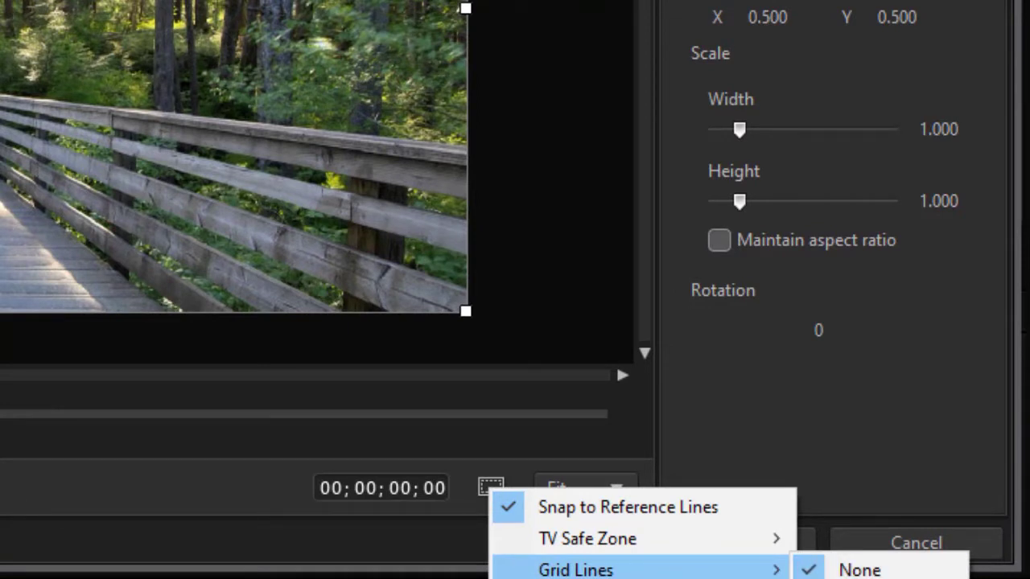
{"action": "key", "text": "Escape"}
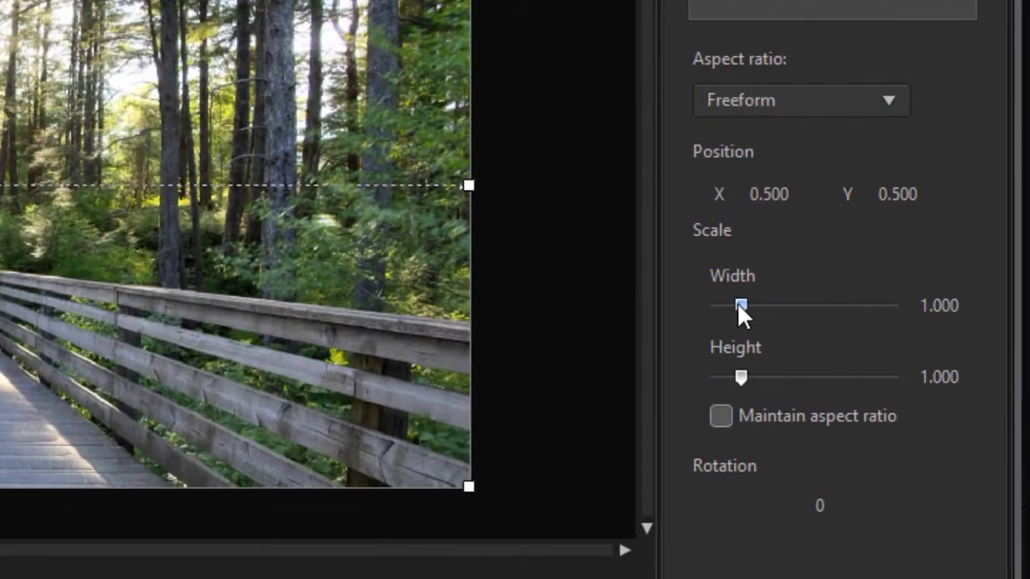
- Crop the forest clip to 0.500 width centred on the boardwalk, and apply it
{"action": "left_click_drag", "start_coordinate": [741, 304], "coordinate": [725, 304]}
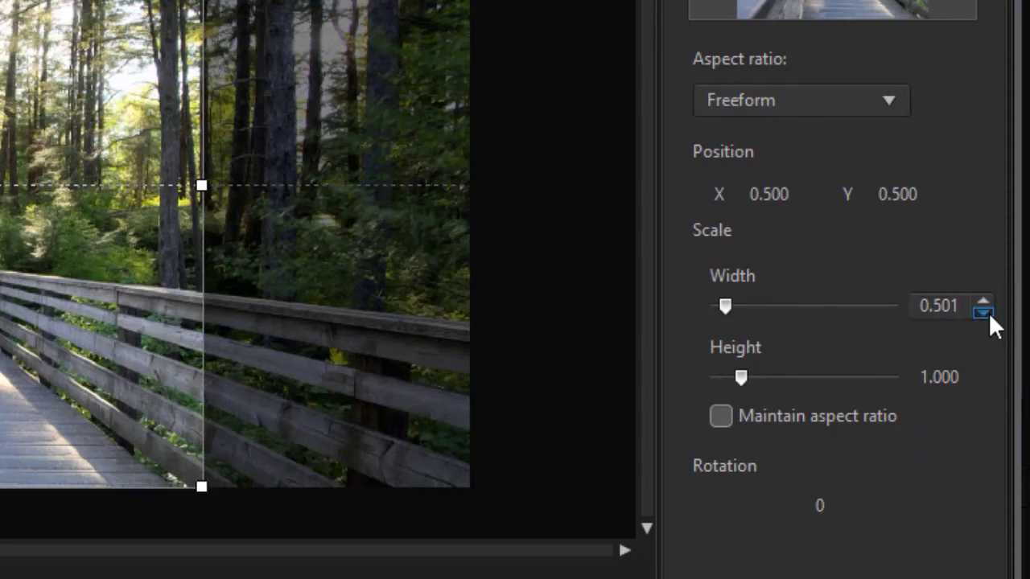
{"action": "left_click", "coordinate": [989, 312]}
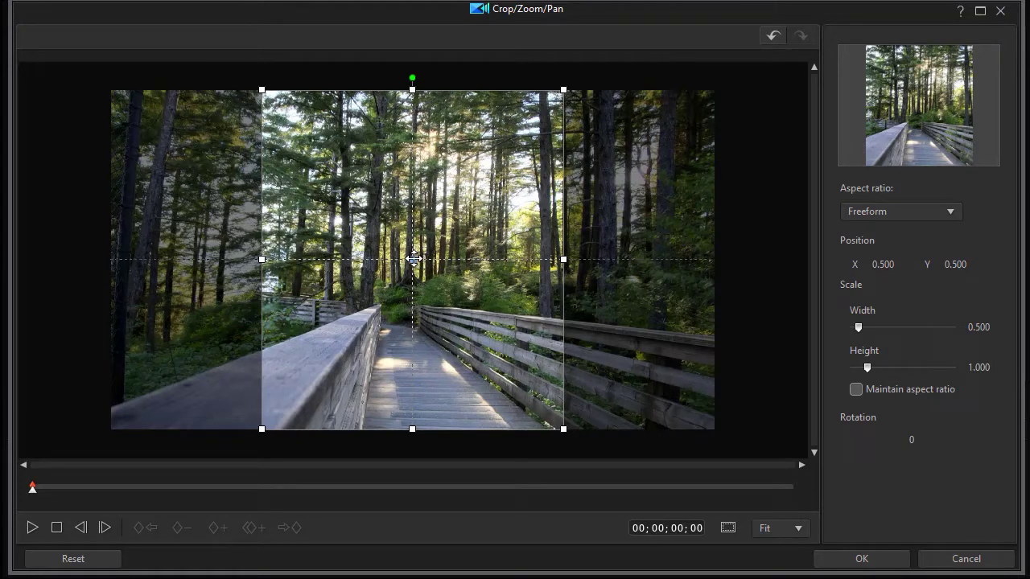
{"action": "mouse_move", "coordinate": [413, 259]}
{"action": "left_mouse_down"}
{"action": "mouse_move", "coordinate": [305, 249]}
{"action": "mouse_move", "coordinate": [267, 261]}
{"action": "left_mouse_up"}
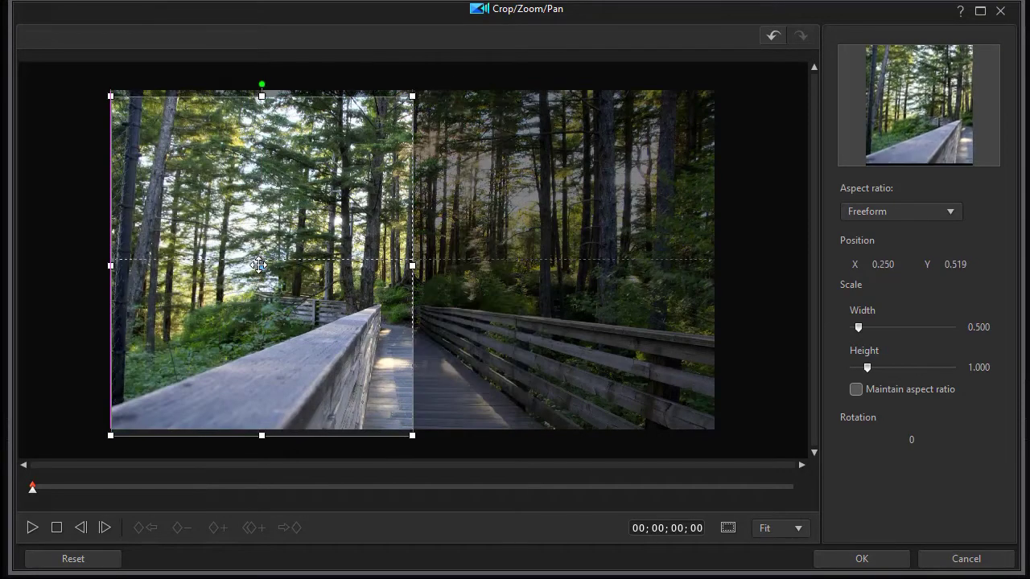
{"action": "mouse_move", "coordinate": [267, 262]}
{"action": "left_mouse_down"}
{"action": "mouse_move", "coordinate": [404, 256]}
{"action": "mouse_move", "coordinate": [395, 255]}
{"action": "left_mouse_up"}
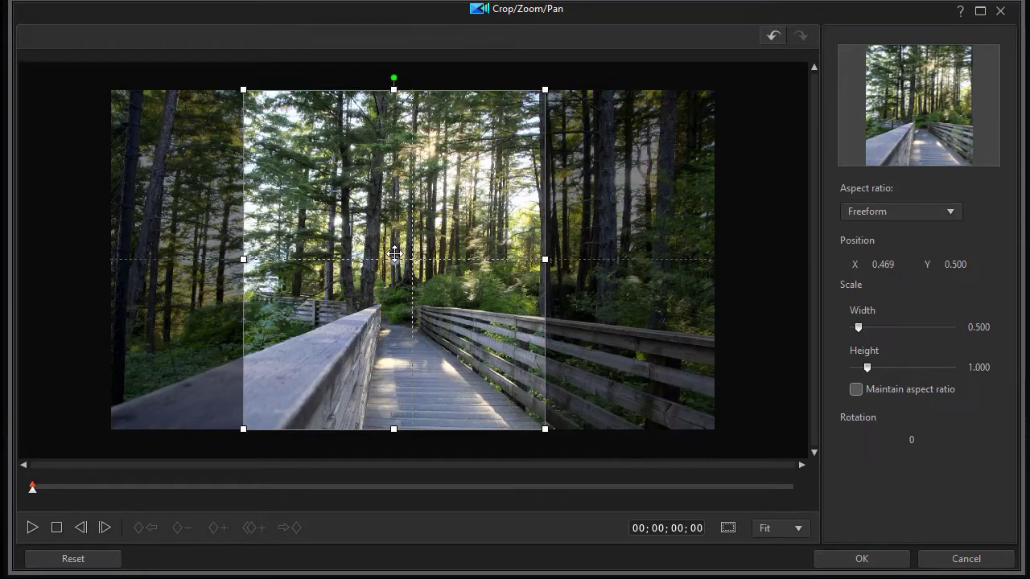
{"action": "left_click", "coordinate": [860, 559]}
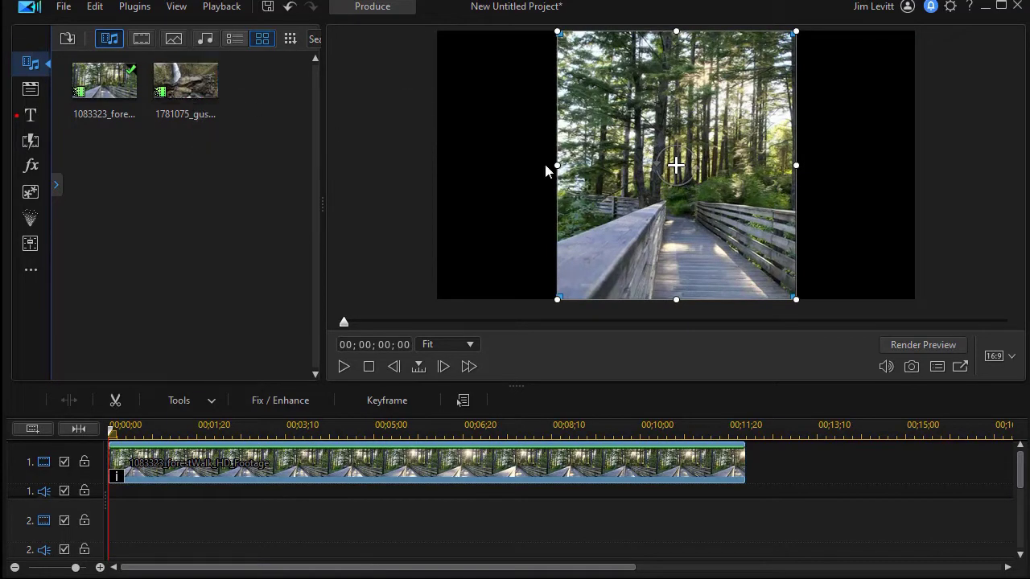
- Shift the forest crop to the frame's left half and add the waterfall clip to track 2 for cropping
{"action": "left_click_drag", "start_coordinate": [677, 167], "coordinate": [561, 165]}
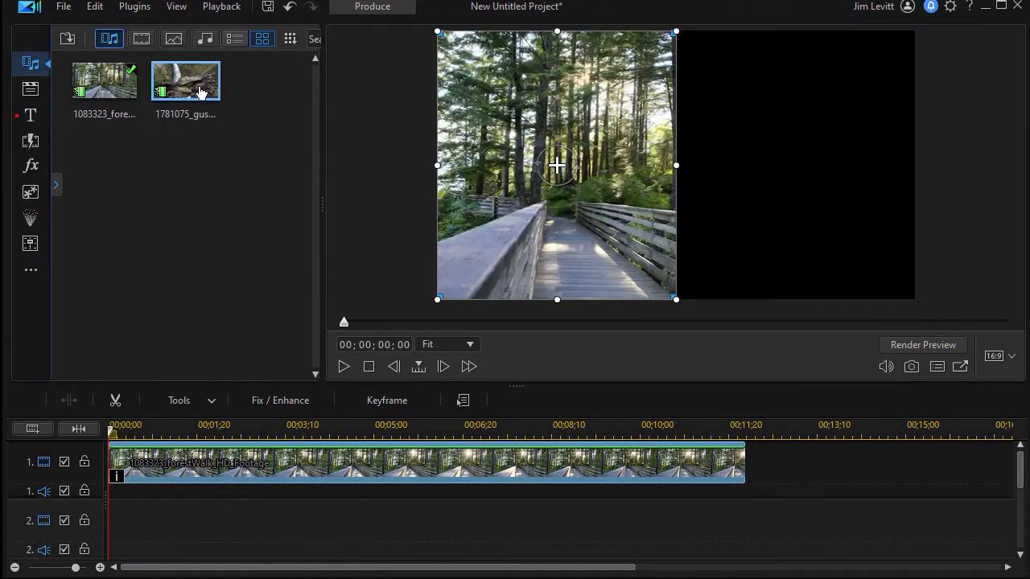
{"action": "mouse_move", "coordinate": [192, 88]}
{"action": "left_mouse_down"}
{"action": "mouse_move", "coordinate": [158, 330]}
{"action": "mouse_move", "coordinate": [112, 519]}
{"action": "left_mouse_up"}
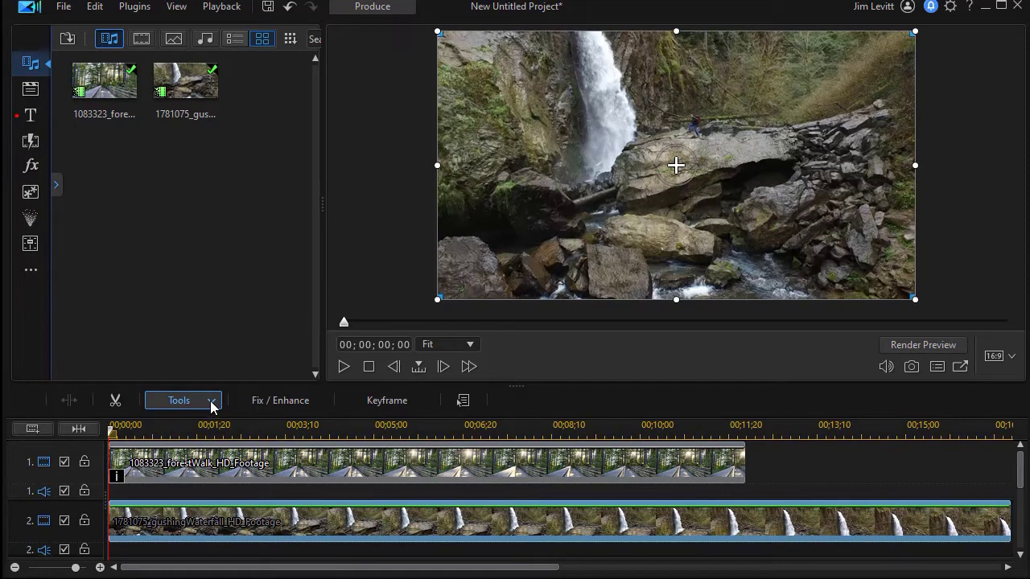
{"action": "left_click", "coordinate": [211, 404]}
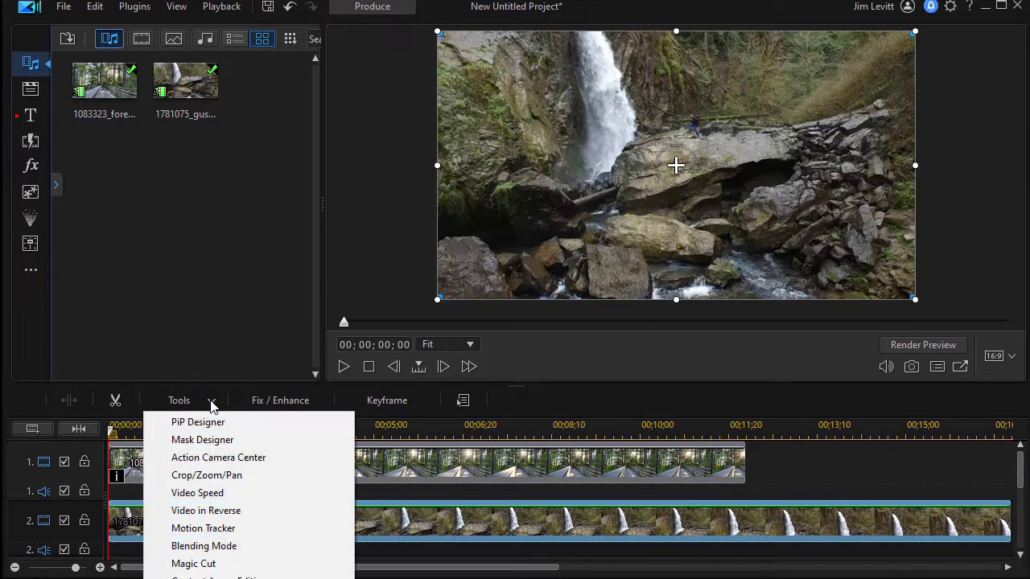
{"action": "left_click", "coordinate": [254, 476]}
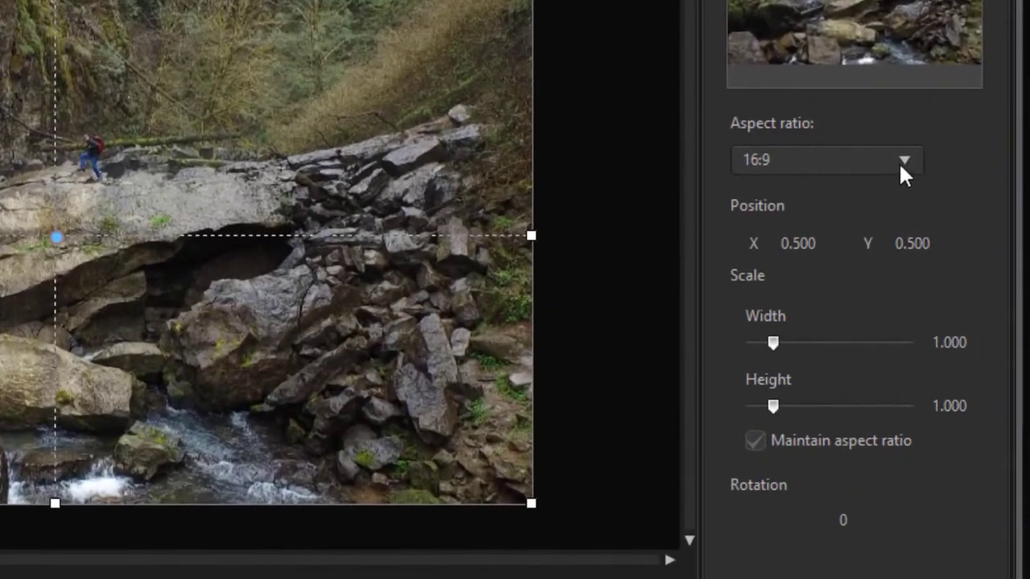
- Crop the waterfall clip to Freeform 0.5 width, taken from the right half of its frame
{"action": "left_click", "coordinate": [905, 161]}
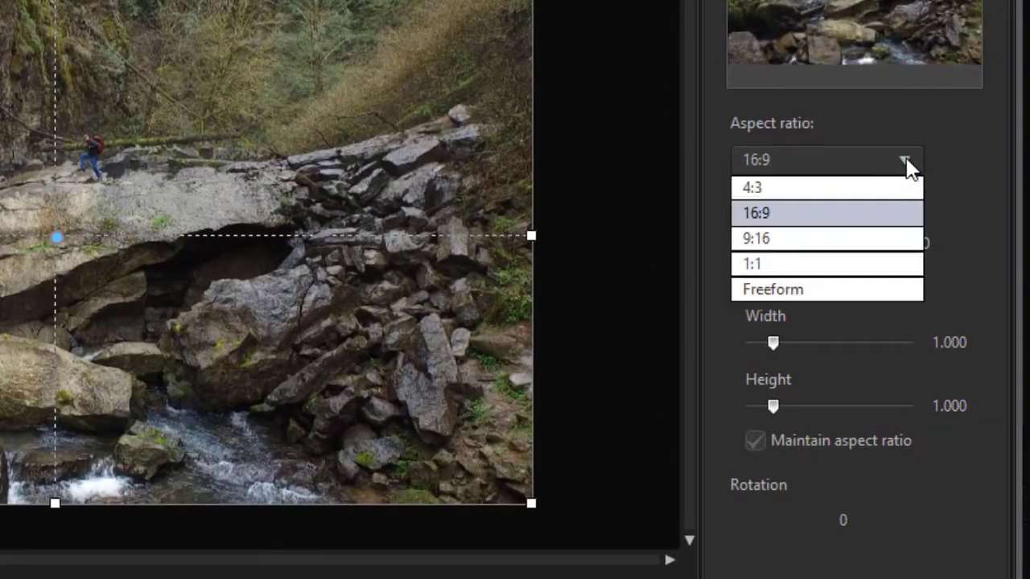
{"action": "left_click", "coordinate": [837, 294]}
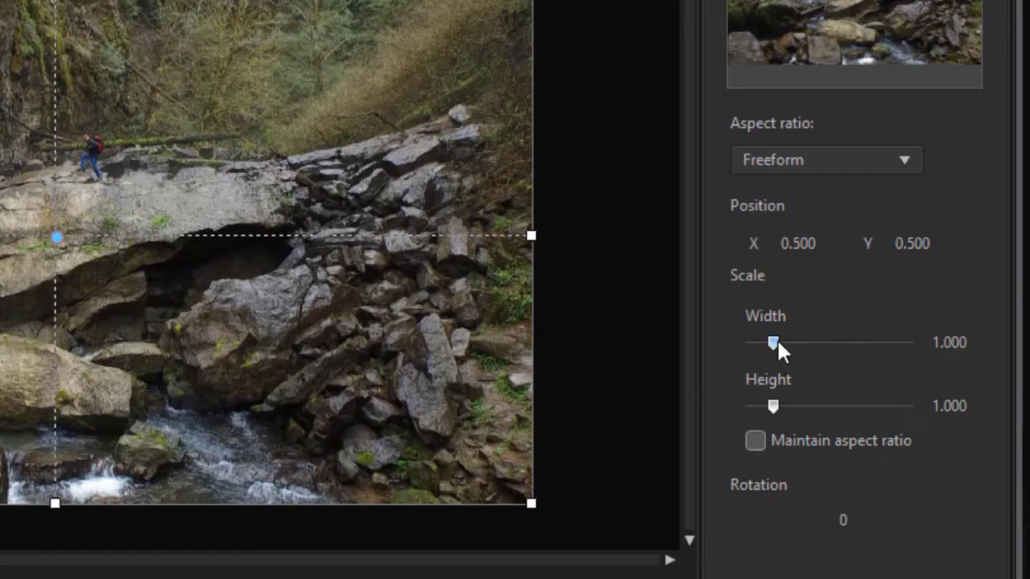
{"action": "left_click_drag", "start_coordinate": [773, 342], "coordinate": [758, 342]}
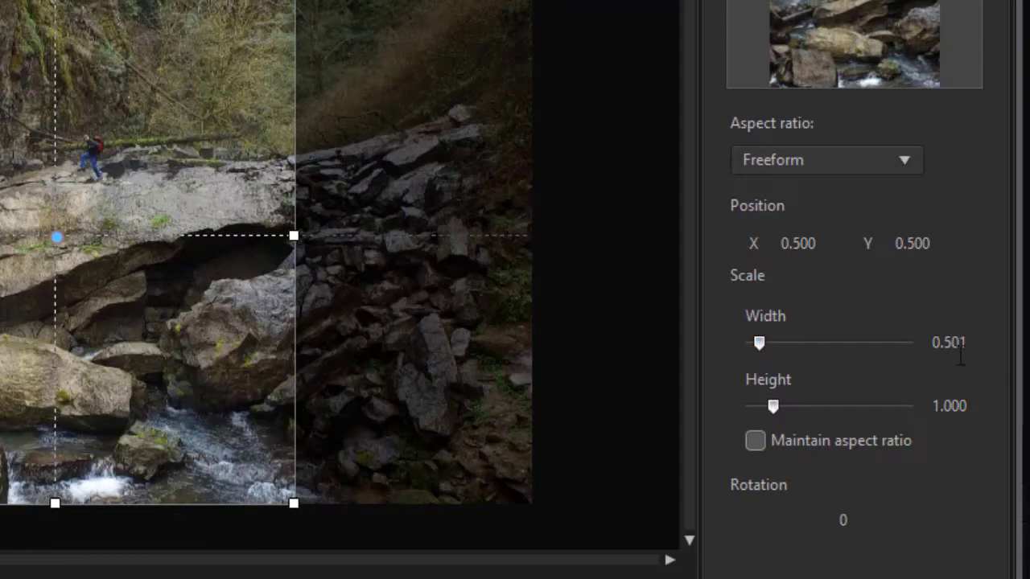
{"action": "mouse_move", "coordinate": [949, 343]}
{"action": "left_click", "coordinate": [987, 349]}
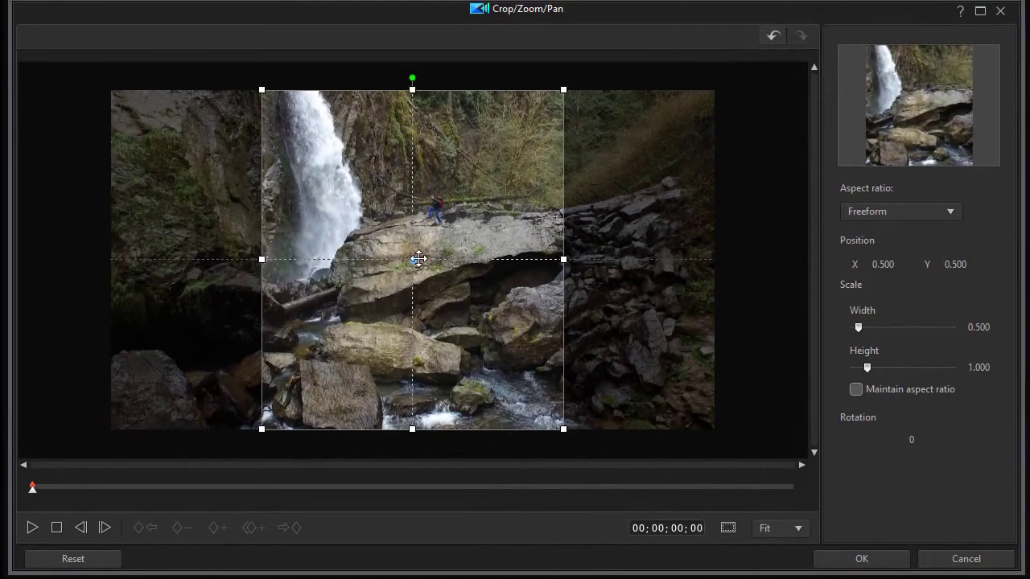
{"action": "mouse_move", "coordinate": [418, 258]}
{"action": "left_mouse_down"}
{"action": "mouse_move", "coordinate": [571, 260]}
{"action": "mouse_move", "coordinate": [307, 257]}
{"action": "mouse_move", "coordinate": [321, 257]}
{"action": "left_mouse_up"}
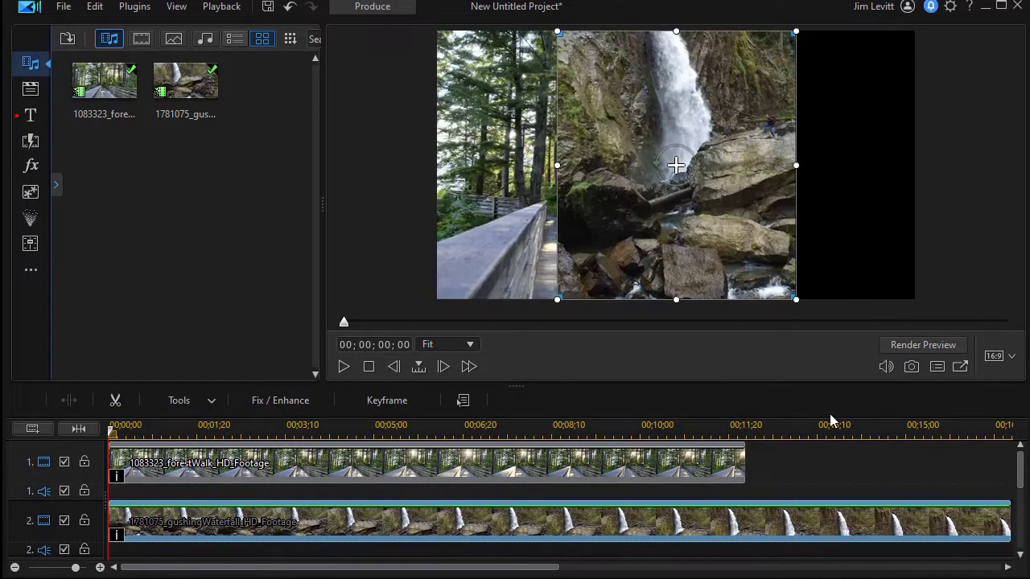
- Slide the waterfall crop into the right half and play back the split screen to check it
{"action": "left_click_drag", "start_coordinate": [680, 165], "coordinate": [793, 166]}
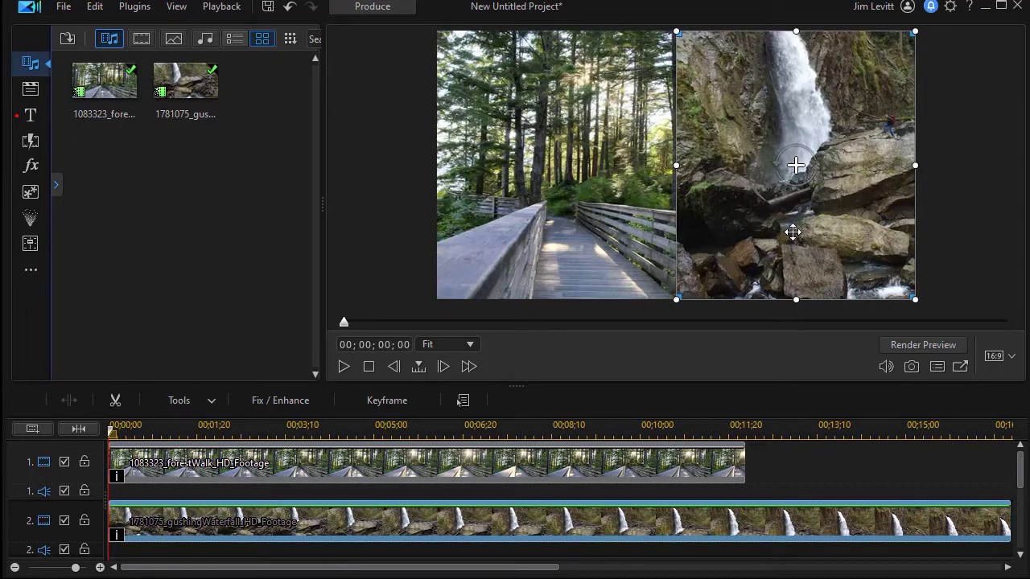
{"action": "left_click", "coordinate": [523, 462]}
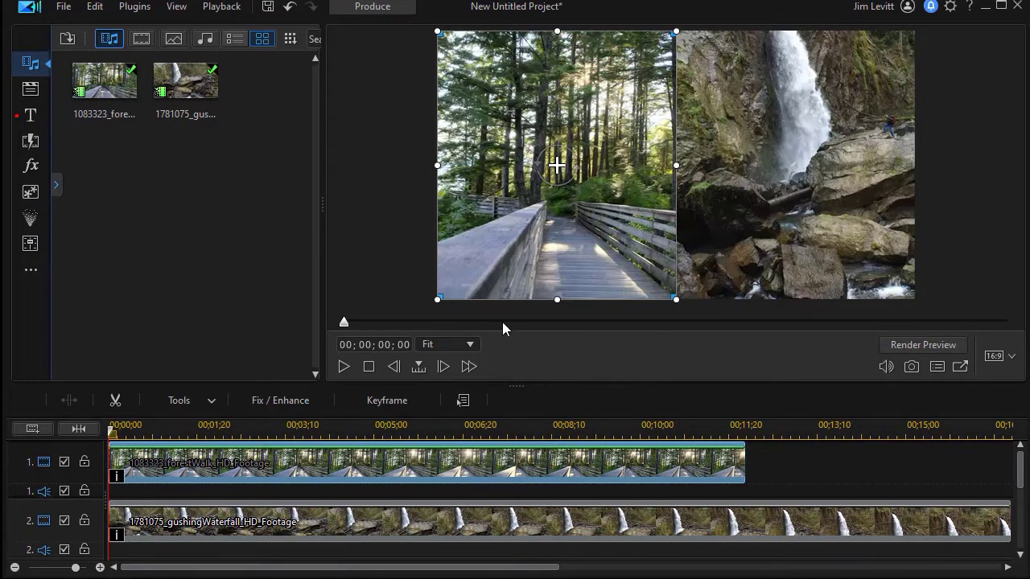
{"action": "left_click", "coordinate": [370, 367]}
{"action": "left_click", "coordinate": [344, 367]}
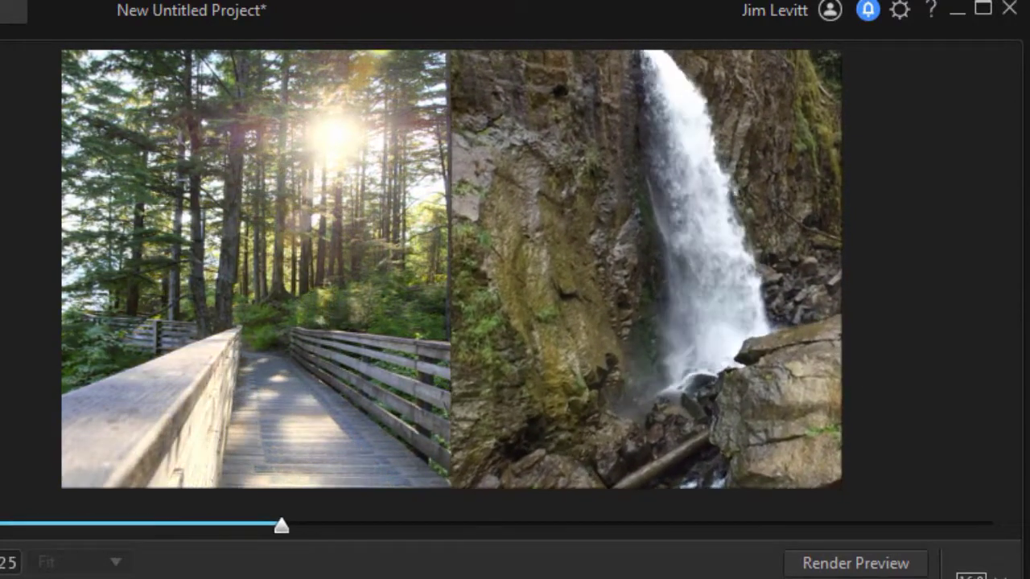
{"action": "key", "text": "space"}
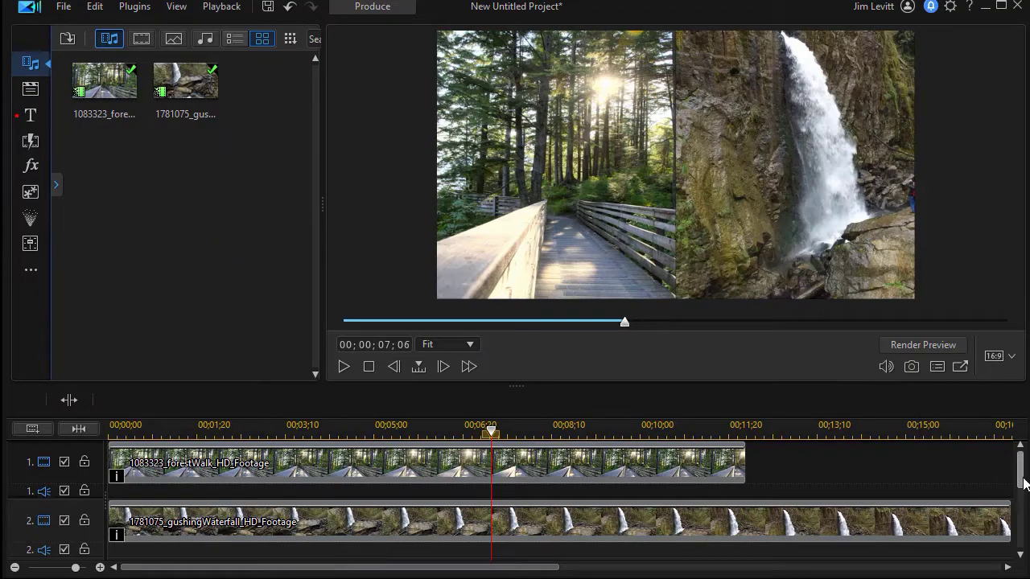
- Add the green 60,126,52 colour board to track 3 and extend it to 16;09
{"action": "left_click_drag", "start_coordinate": [1020, 483], "coordinate": [1020, 510]}
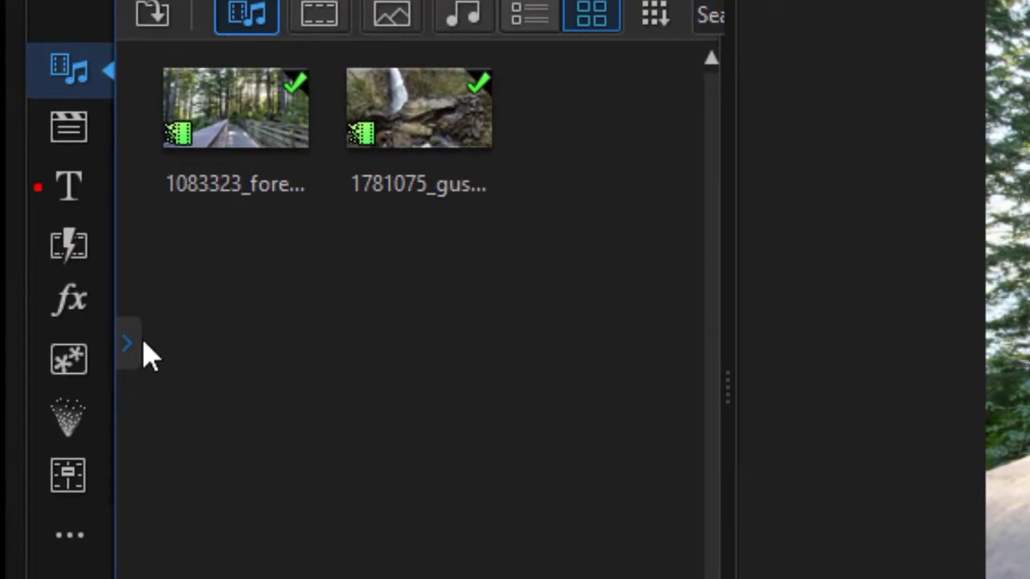
{"action": "left_click", "coordinate": [142, 352]}
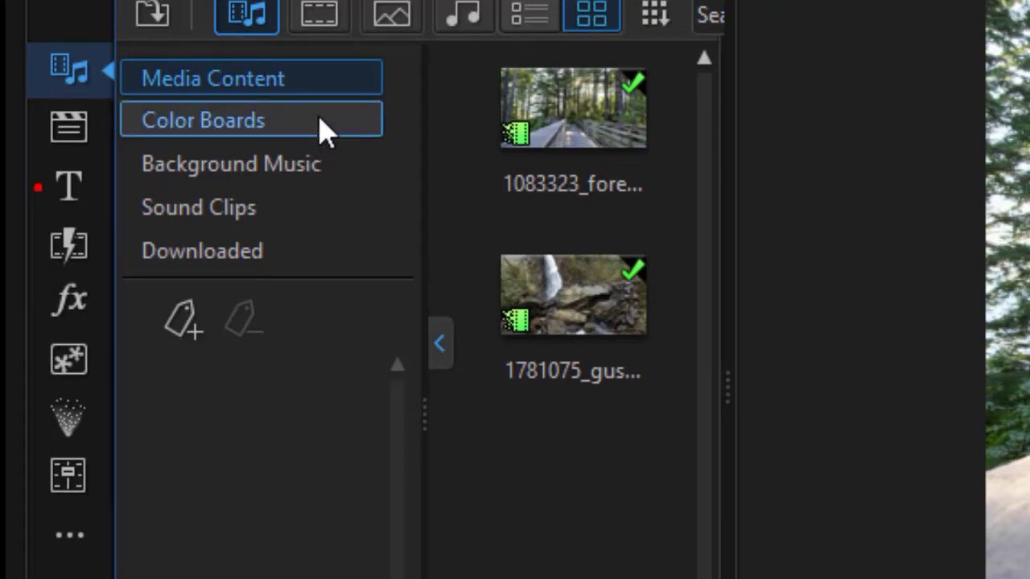
{"action": "left_click", "coordinate": [337, 126]}
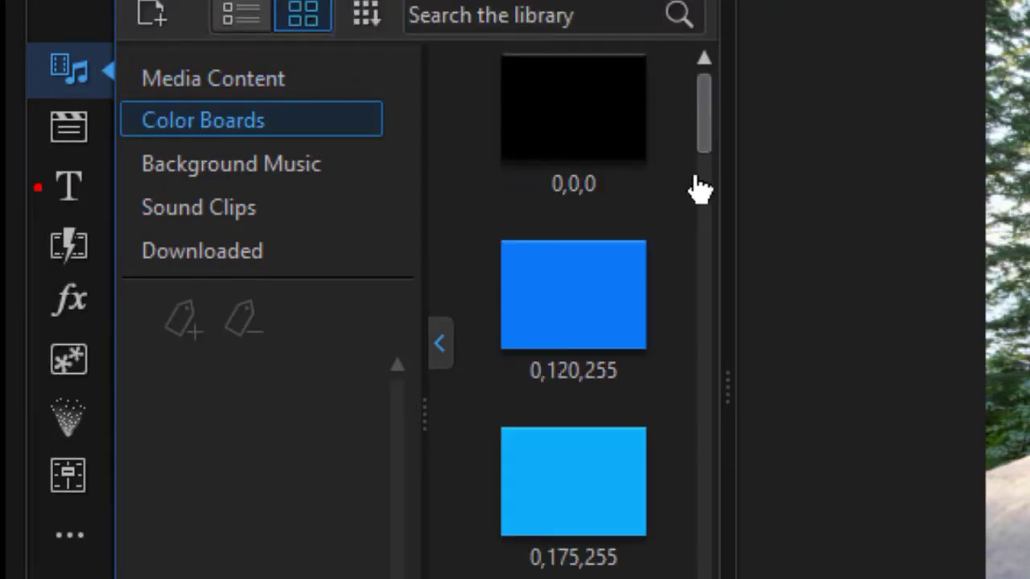
{"action": "left_click_drag", "start_coordinate": [700, 131], "coordinate": [676, 338]}
{"action": "left_click", "coordinate": [555, 285]}
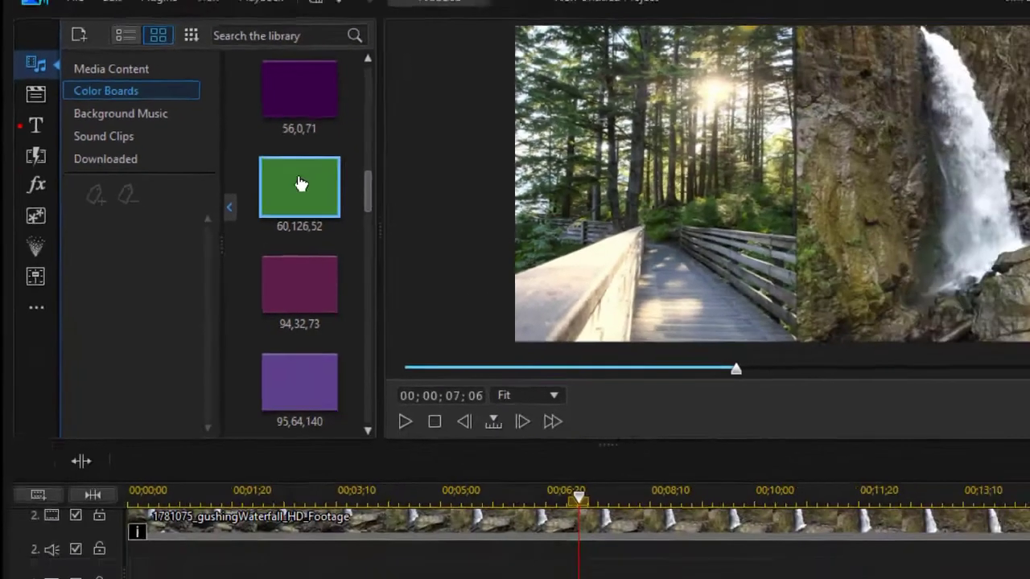
{"action": "left_click_drag", "start_coordinate": [546, 279], "coordinate": [97, 523]}
{"action": "left_click", "coordinate": [366, 512]}
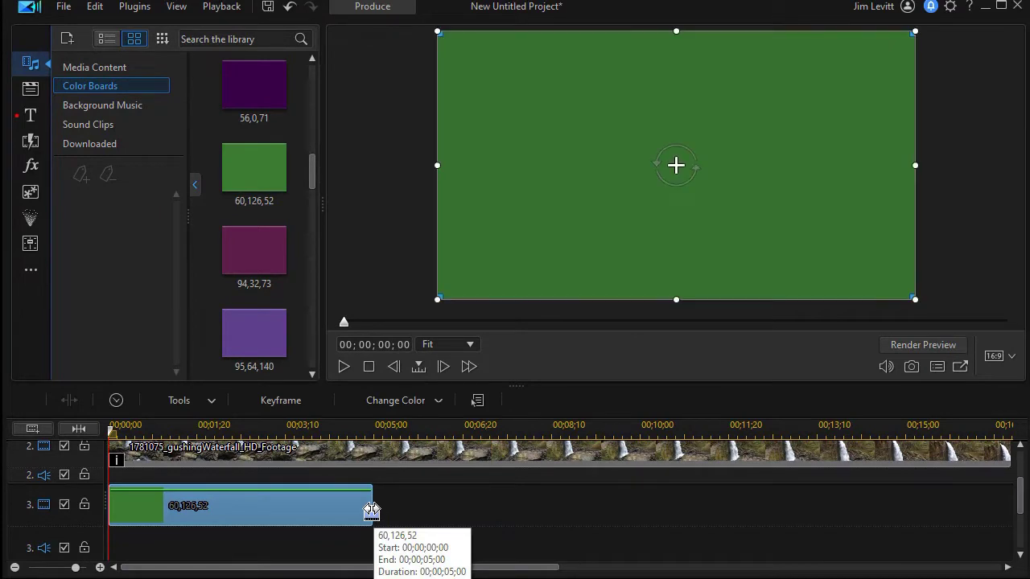
{"action": "mouse_move", "coordinate": [366, 512]}
{"action": "left_mouse_down"}
{"action": "mouse_move", "coordinate": [972, 515]}
{"action": "mouse_move", "coordinate": [961, 496]}
{"action": "left_mouse_up"}
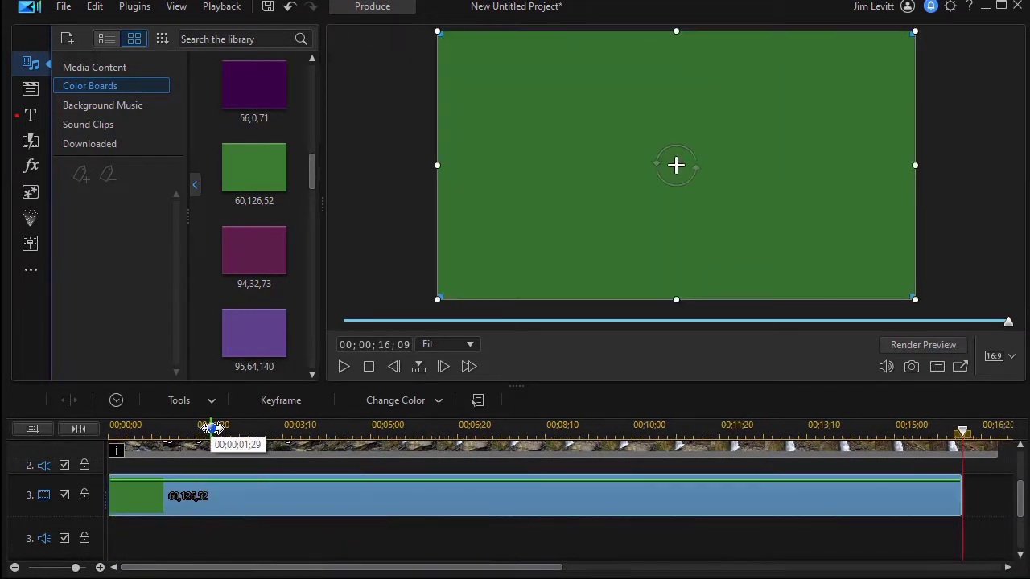
{"action": "double_click", "coordinate": [218, 494]}
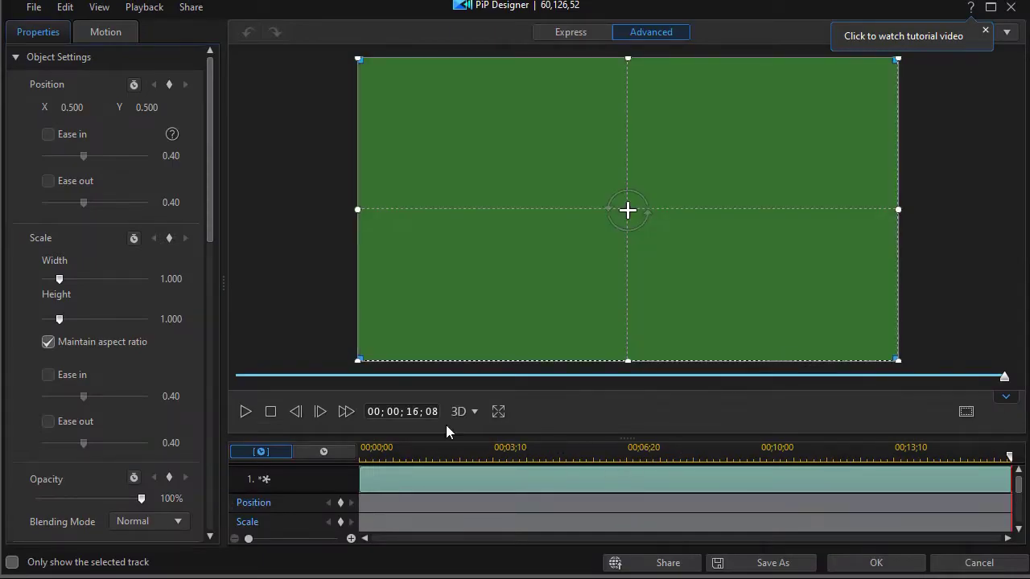
- Turn off the aspect lock and drag the green board's edge in to narrow it
{"action": "left_click_drag", "start_coordinate": [1005, 378], "coordinate": [387, 378]}
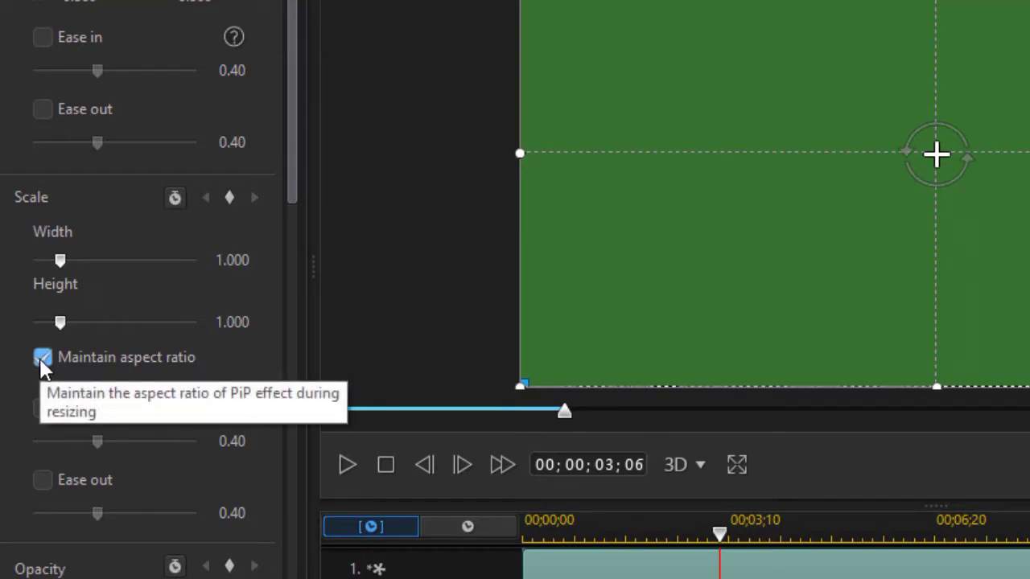
{"action": "left_click", "coordinate": [42, 358]}
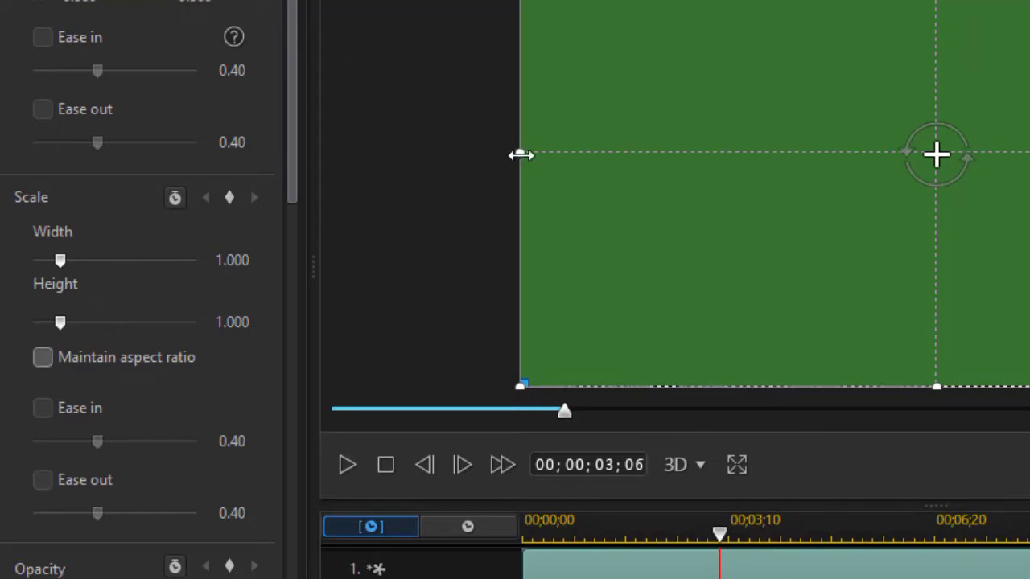
{"action": "mouse_move", "coordinate": [525, 159]}
{"action": "left_mouse_down"}
{"action": "mouse_move", "coordinate": [824, 205]}
{"action": "mouse_move", "coordinate": [927, 233]}
{"action": "left_mouse_up"}
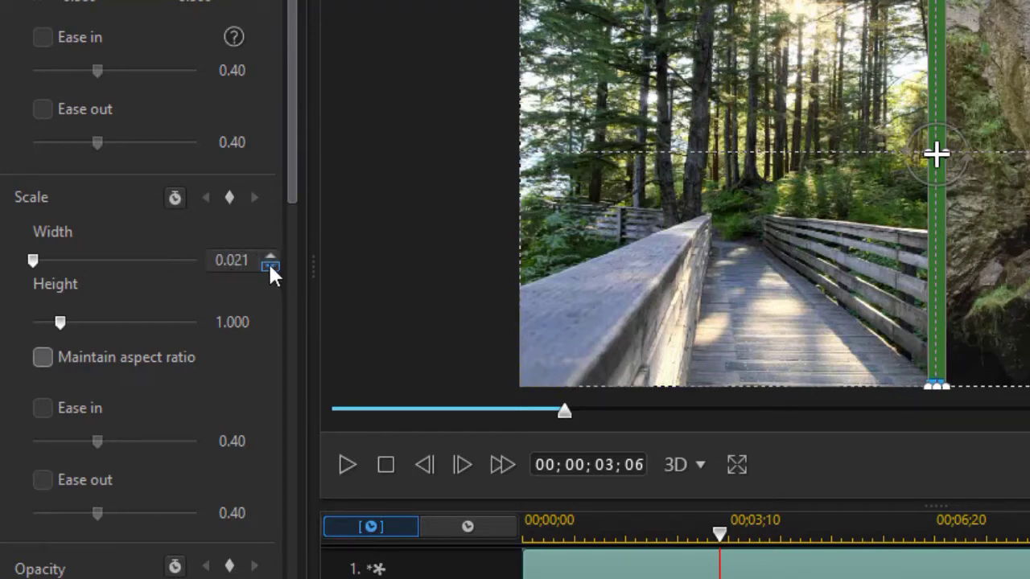
- Reduce the green strip's width step by step down to 0.009
{"action": "left_click", "coordinate": [269, 266]}
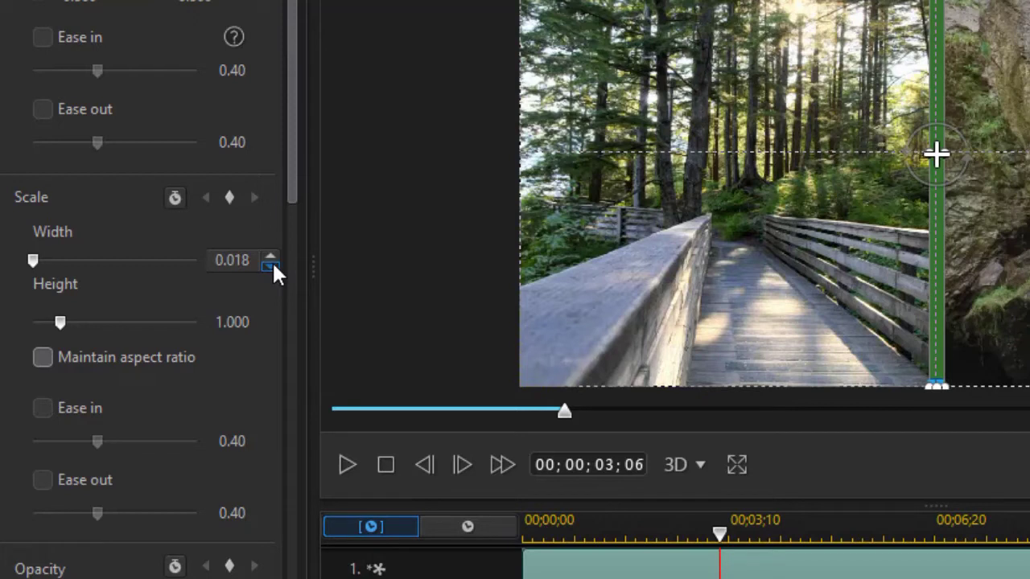
{"action": "left_click", "coordinate": [270, 266]}
{"action": "left_click", "coordinate": [268, 267]}
{"action": "left_click", "coordinate": [266, 267]}
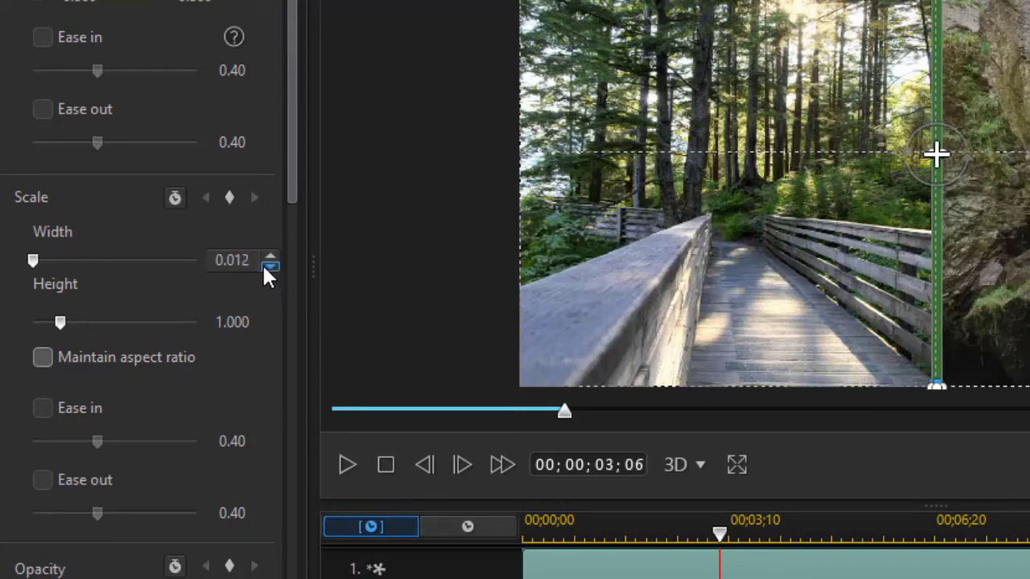
{"action": "left_click", "coordinate": [267, 266]}
{"action": "left_click", "coordinate": [271, 266]}
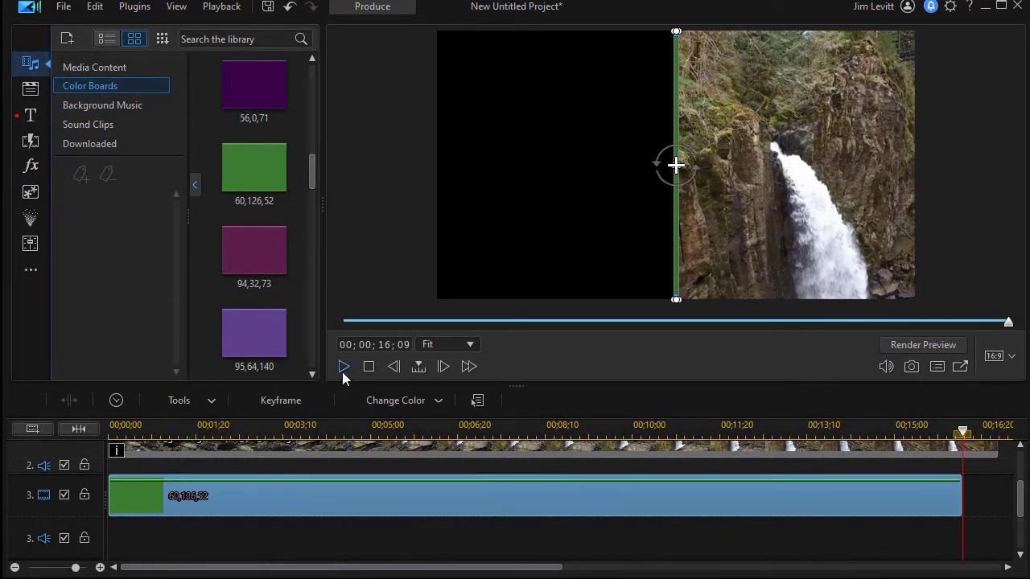
{"action": "left_click", "coordinate": [372, 367]}
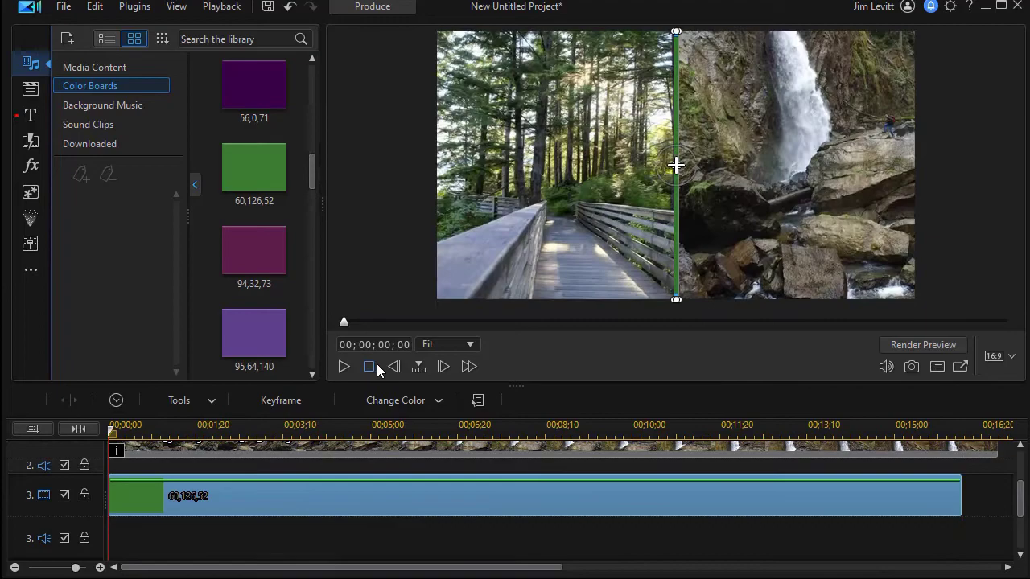